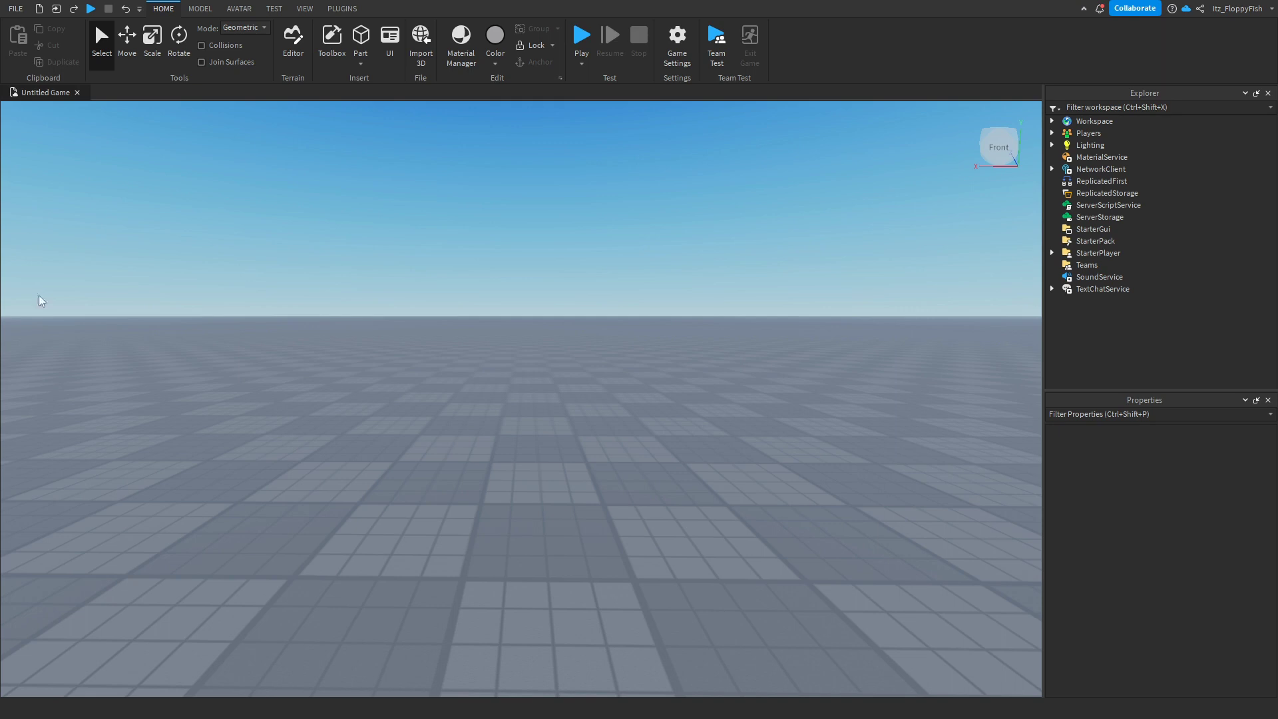
Expand Workspace in the Explorer to list Camera, Terrain, SpawnLocation and Baseplate
left_click(305, 9)
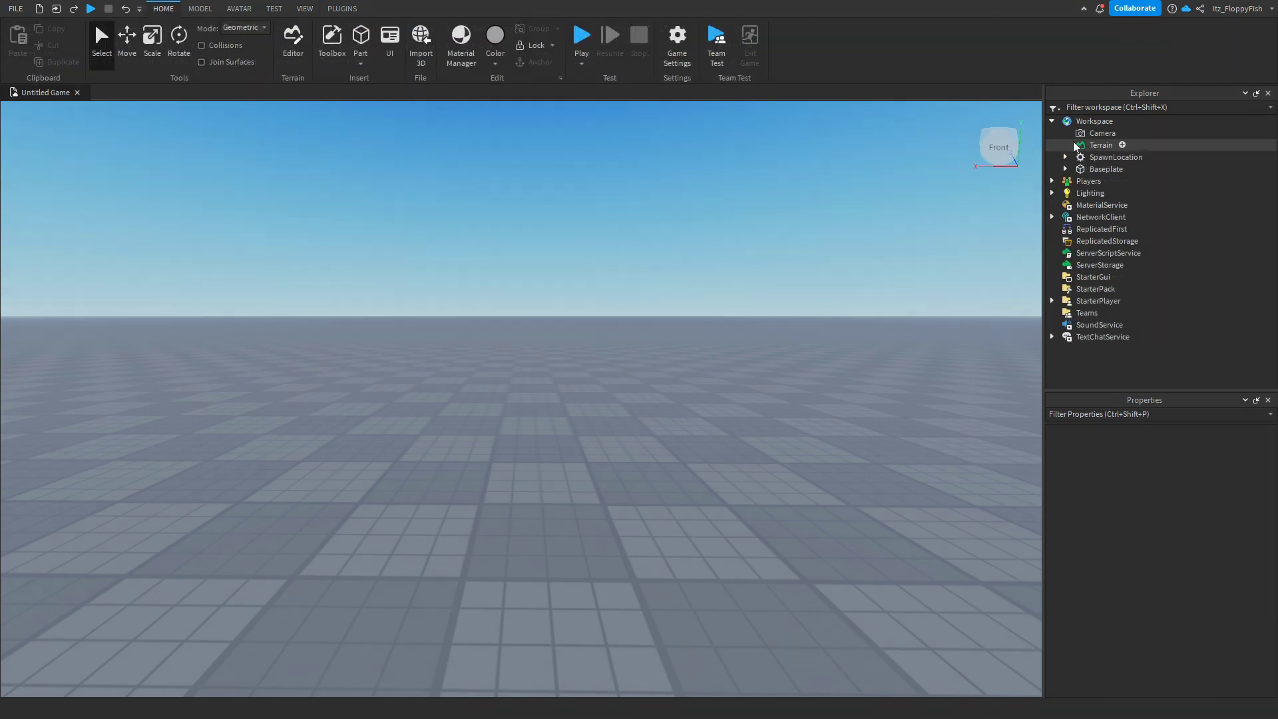
Insert a Clouds object under Terrain and tilt the view up toward the sky
left_click(1122, 146)
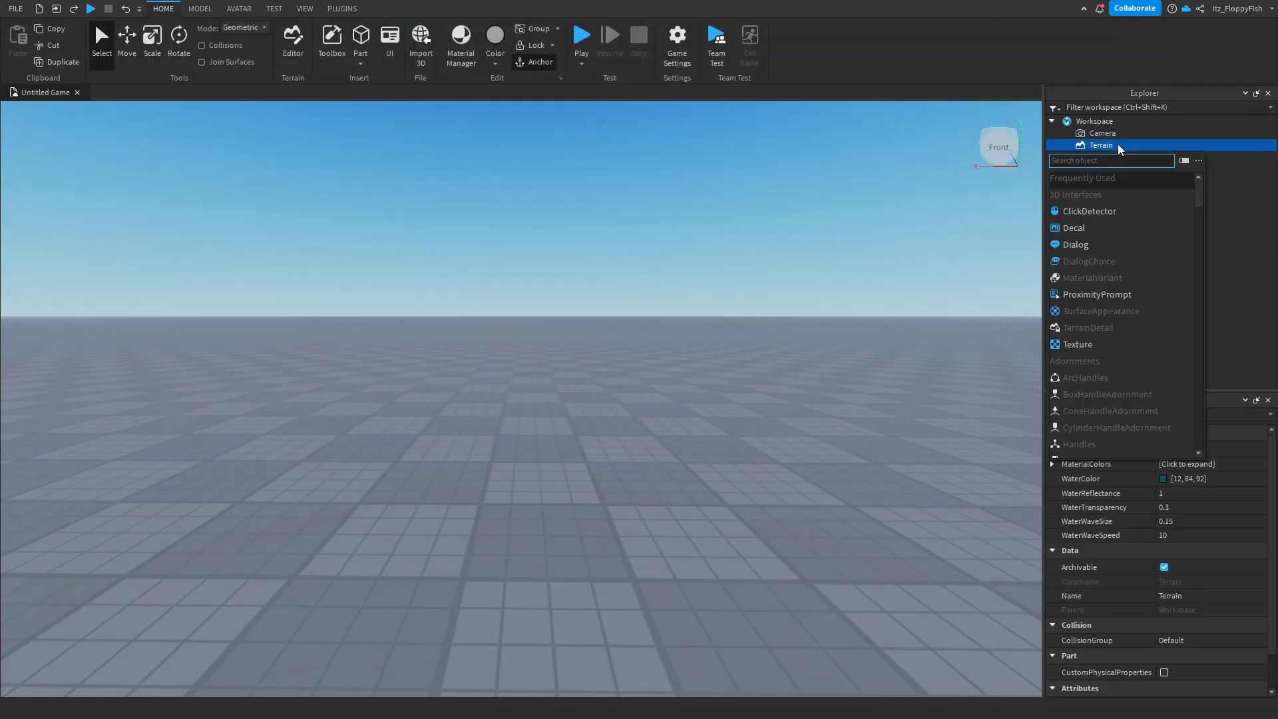
type("Clouds")
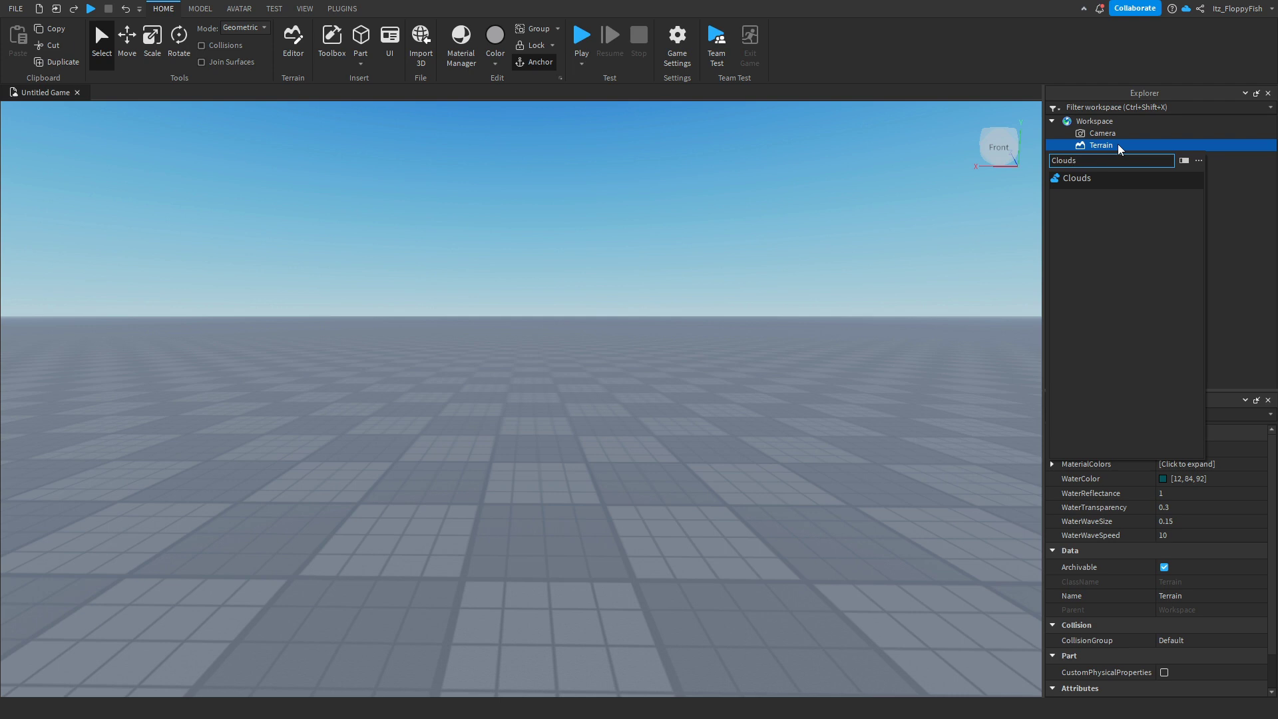
key("Return")
right_click_drag(956, 222, 956, 221)
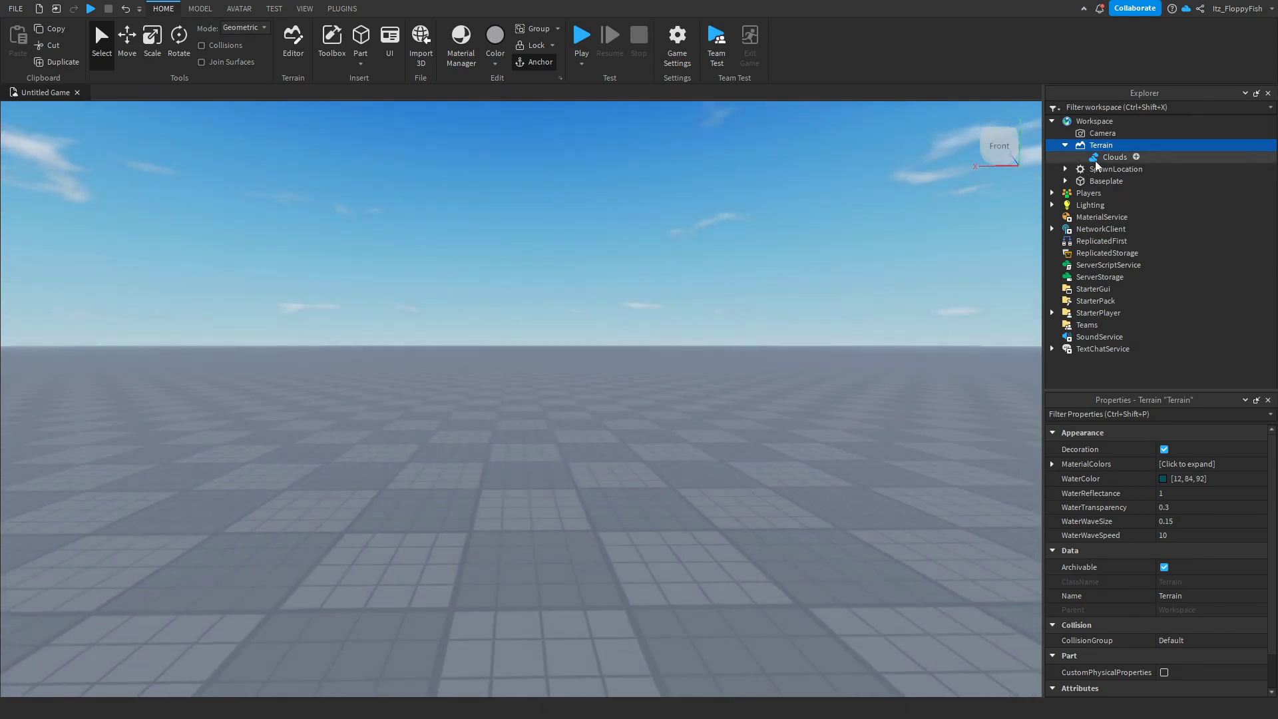
Select the Clouds object and raise its Cover to thicken the clouds
left_click(1096, 161)
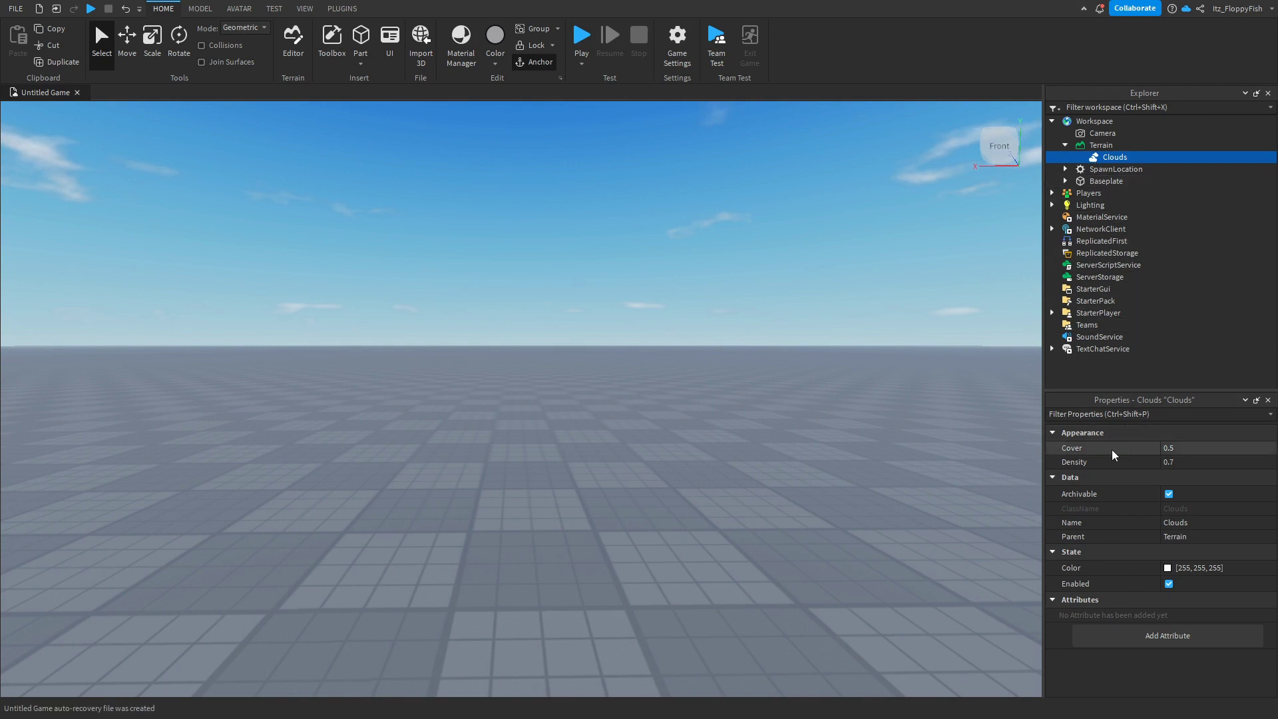
right_click_drag(668, 245, 668, 245)
left_click(1208, 453)
mouse_move(1241, 448)
left_mouse_down()
mouse_move(1257, 455)
mouse_move(1228, 451)
mouse_move(1257, 447)
left_mouse_up()
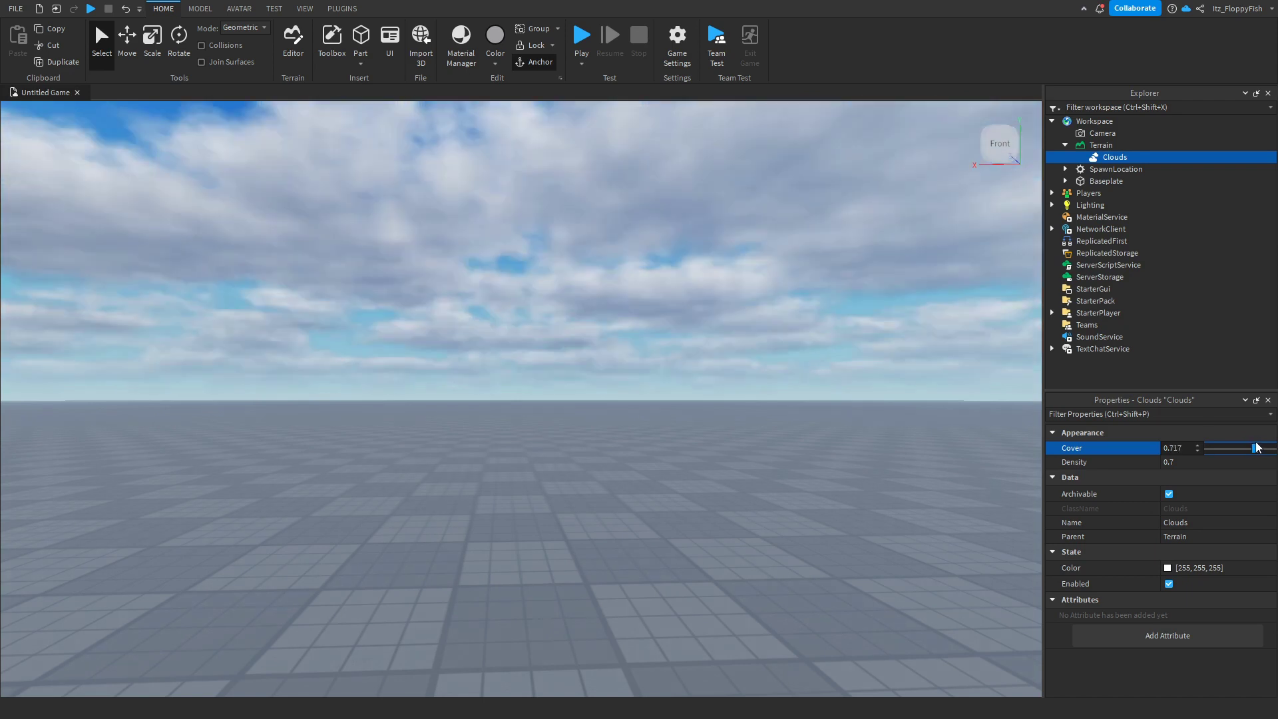
right_click_drag(853, 376, 853, 376)
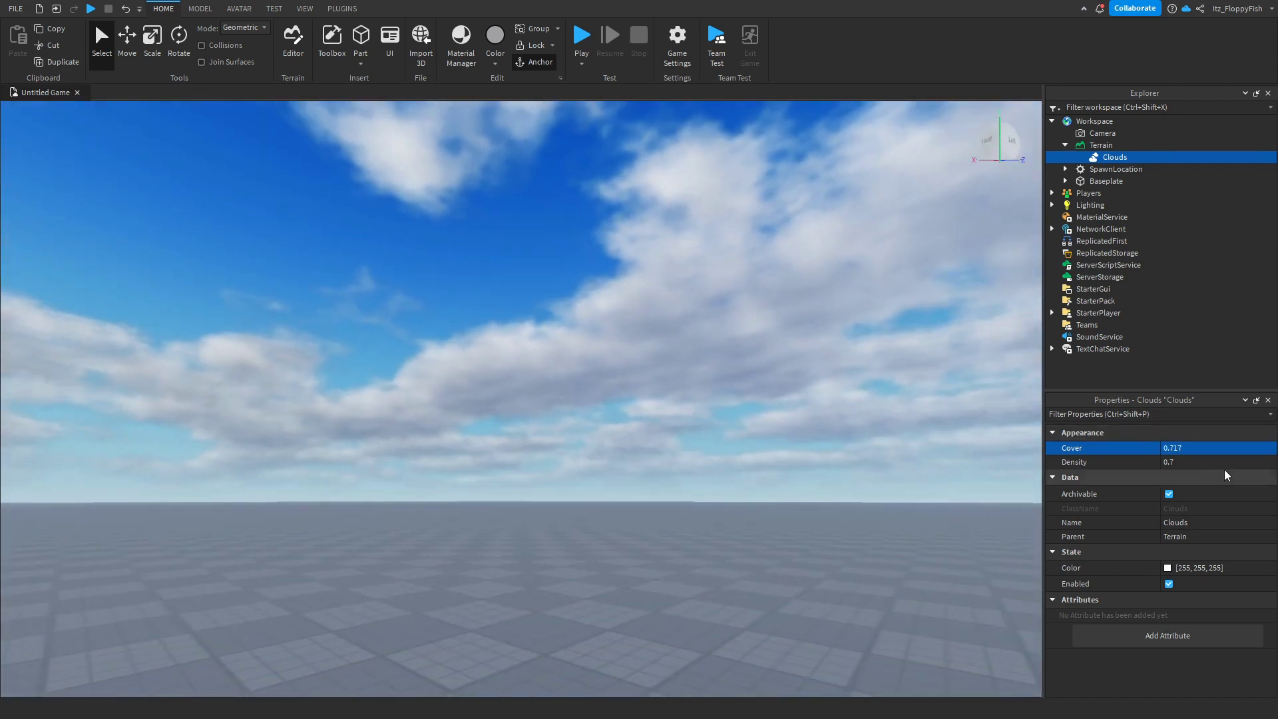
left_click(1196, 448)
right_click_drag(701, 405, 712, 377)
Drop Cover to nearly clear the sky, then raise it back and settle on 0.7
left_click(1181, 448)
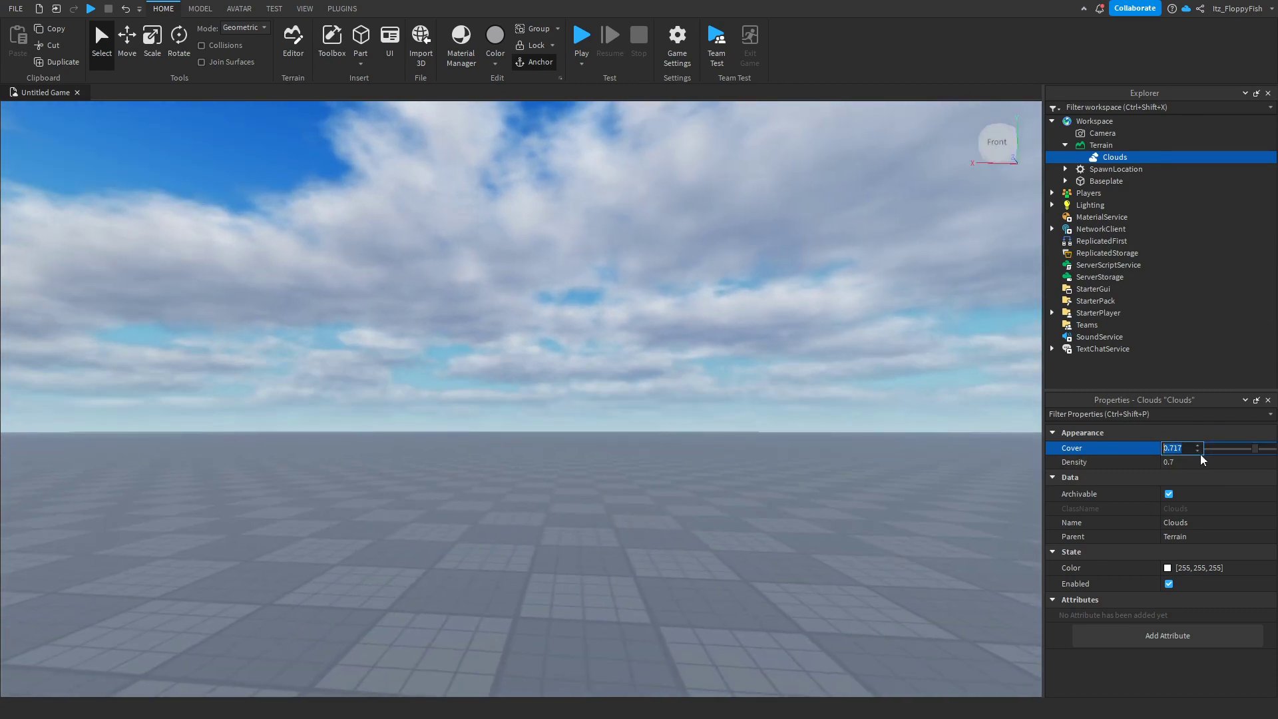
left_click_drag(1255, 451, 1216, 450)
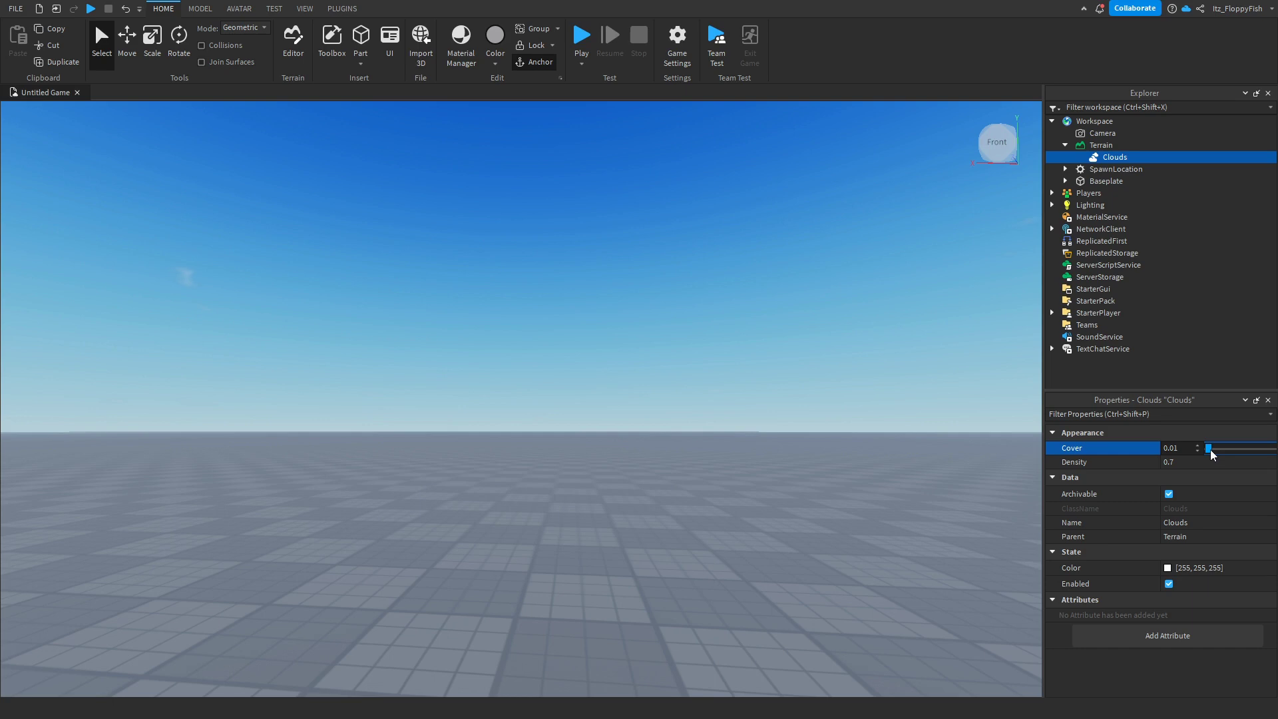
right_click_drag(769, 358, 769, 358)
right_click_drag(650, 419, 651, 423)
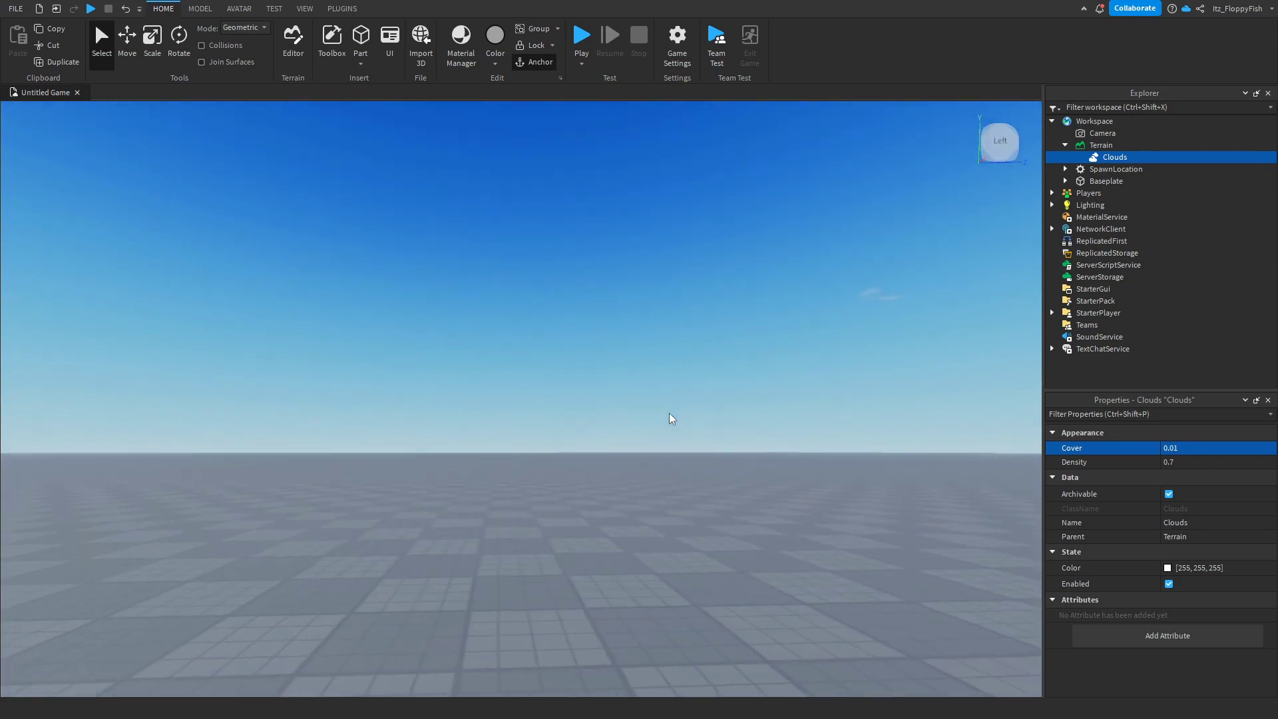
left_click(1182, 448)
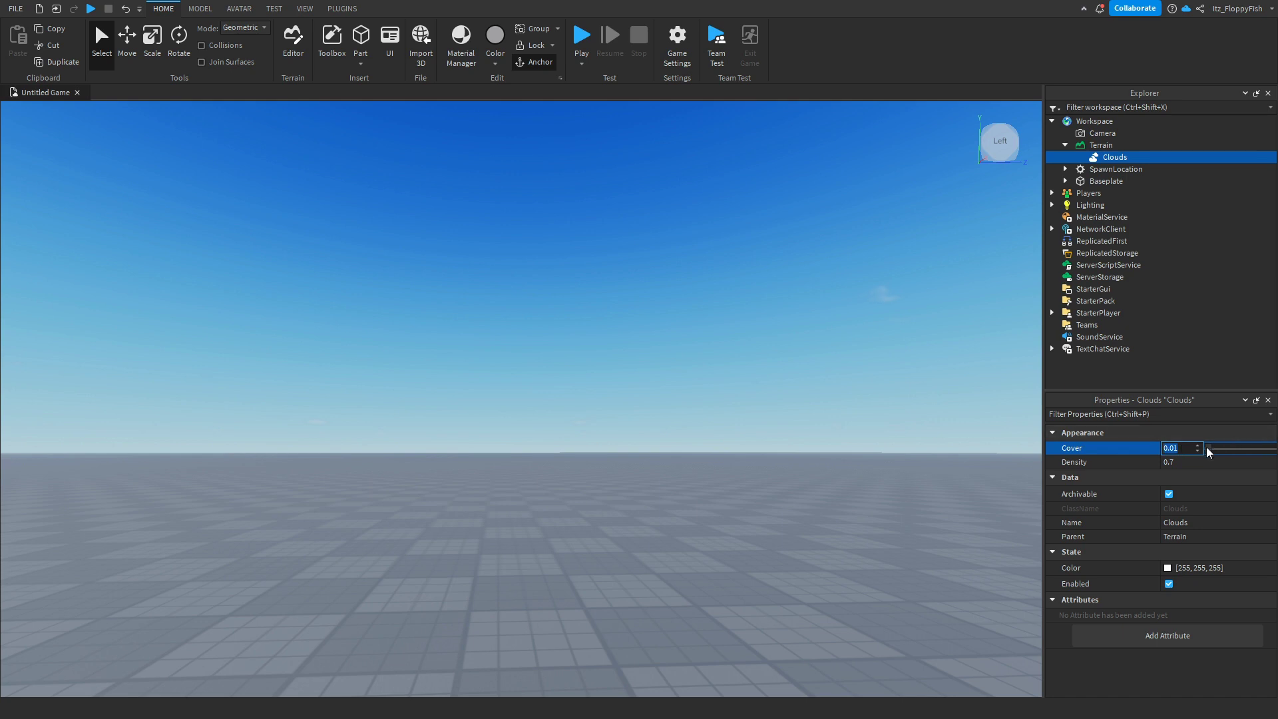
left_click_drag(1208, 452, 1257, 450)
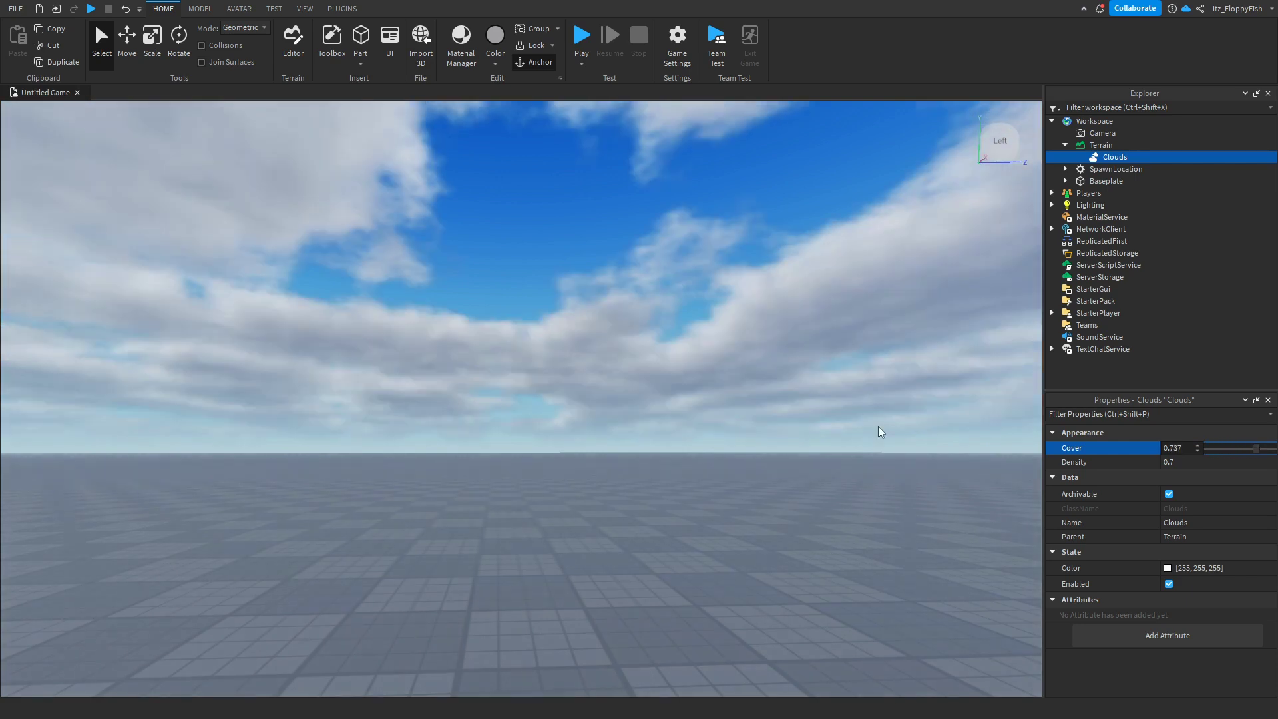
left_click(1107, 158)
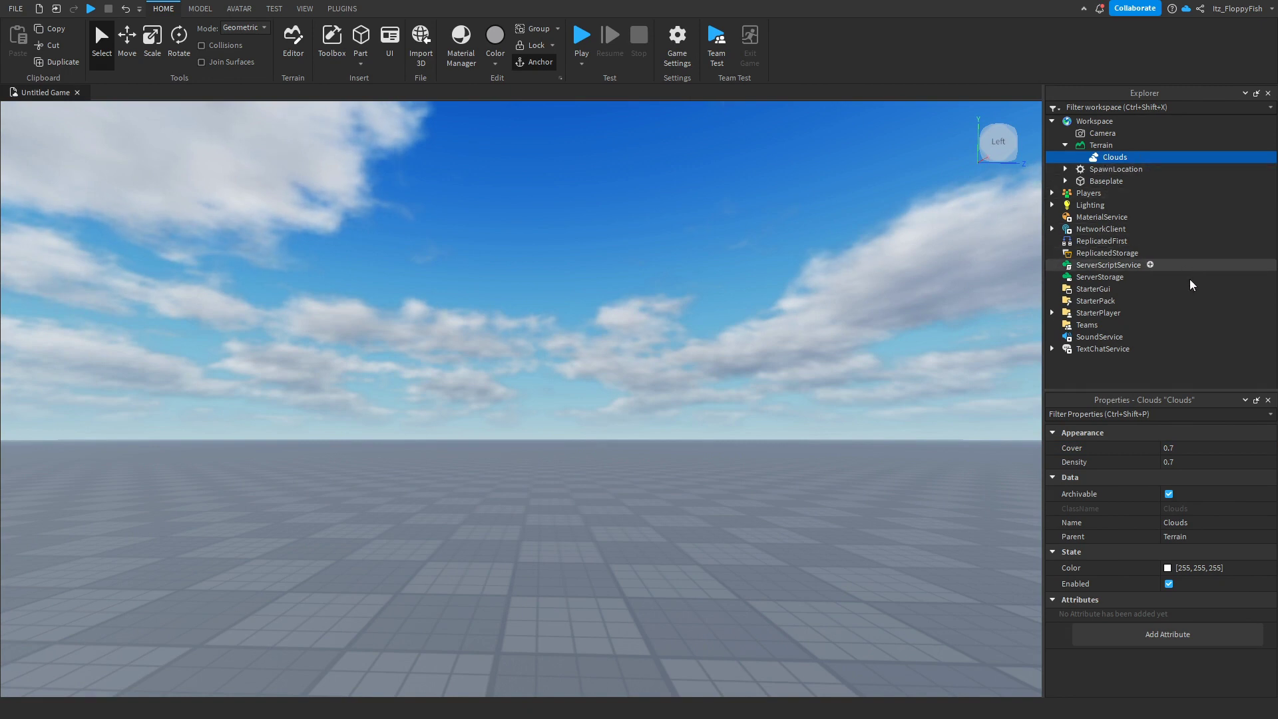
Try Density values on the Clouds, settling on 0.646 while Cover stays at 0.7
left_click(1189, 465)
mouse_move(1253, 464)
left_mouse_down()
mouse_move(1229, 461)
mouse_move(1275, 461)
left_mouse_up()
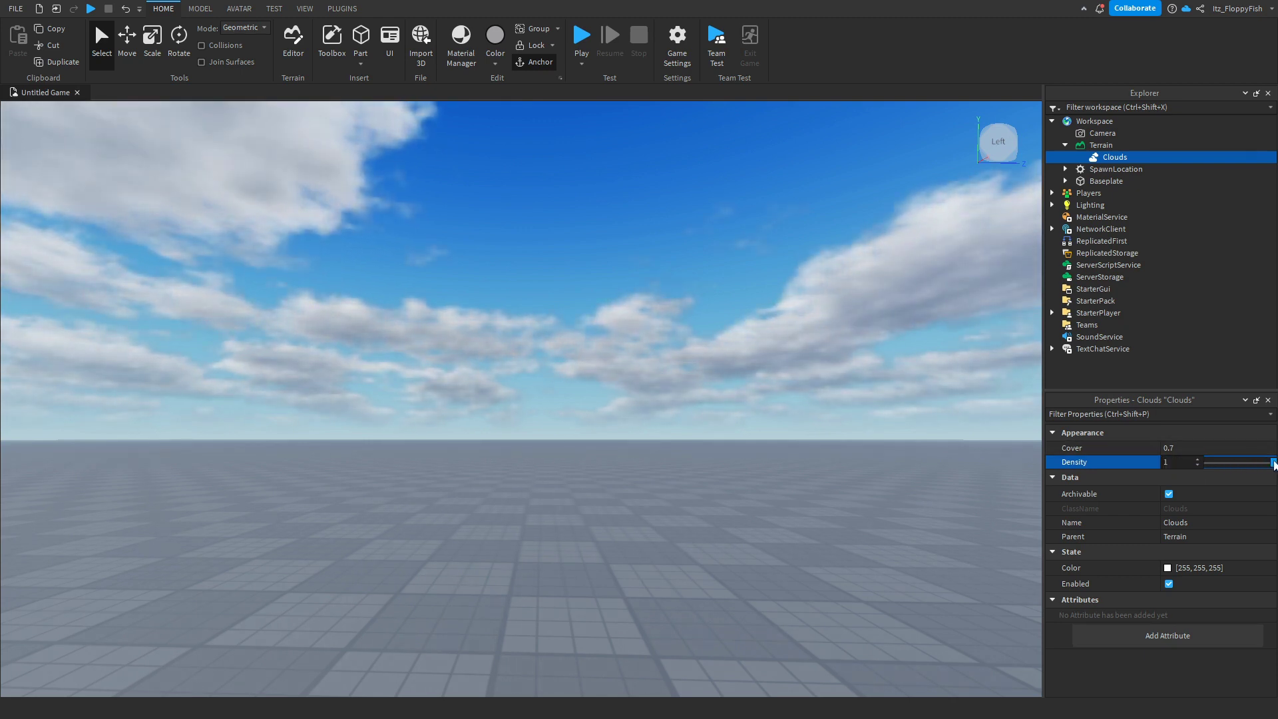
right_click_drag(747, 399, 748, 399)
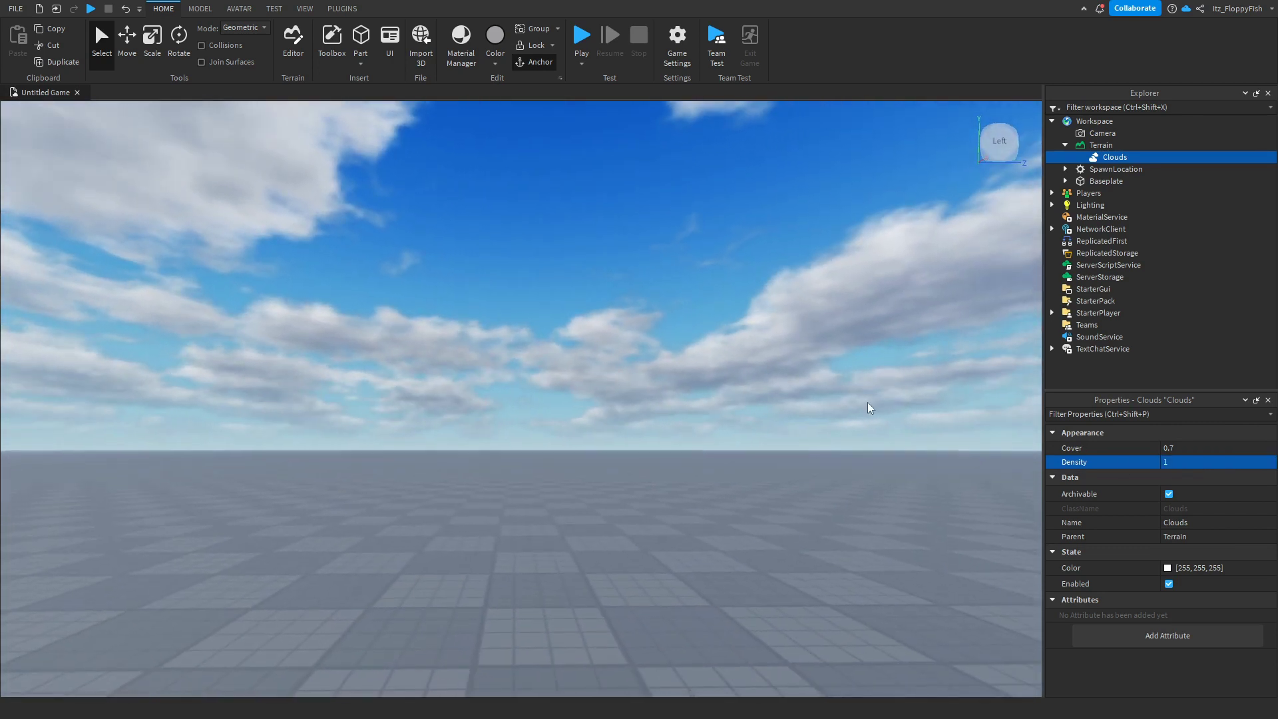
left_click(1225, 466)
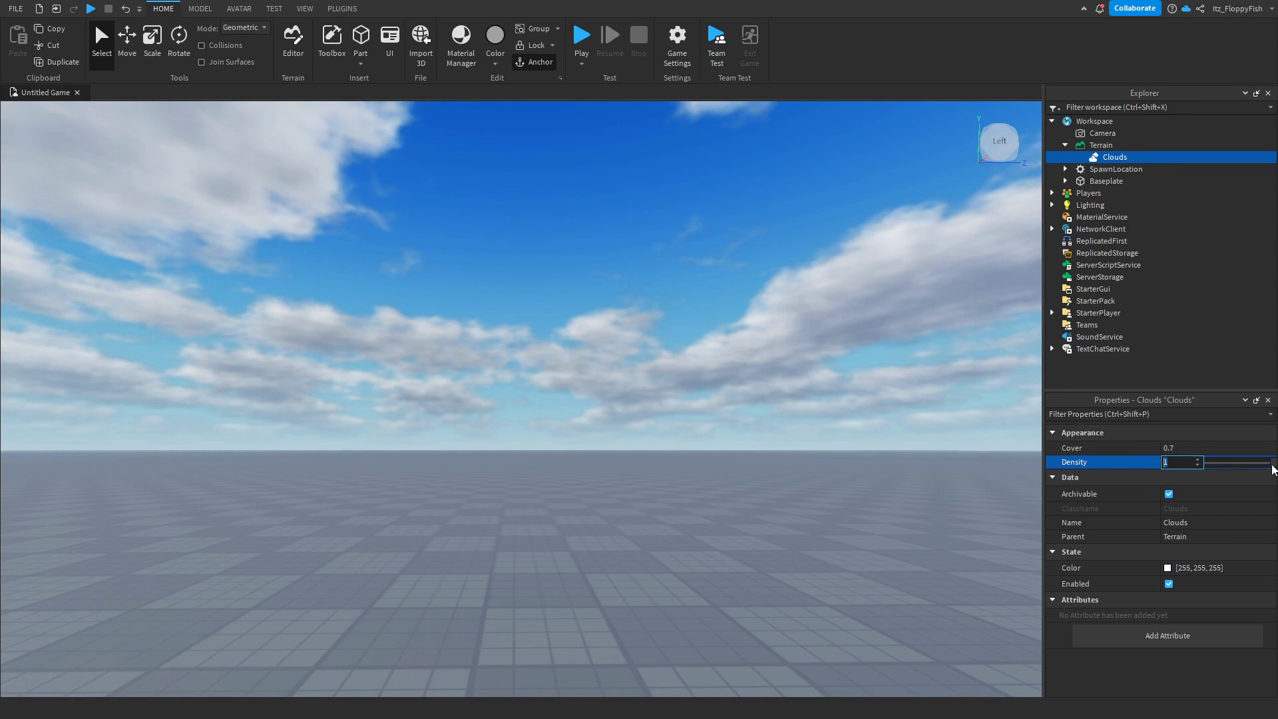
left_click_drag(1272, 462, 1251, 464)
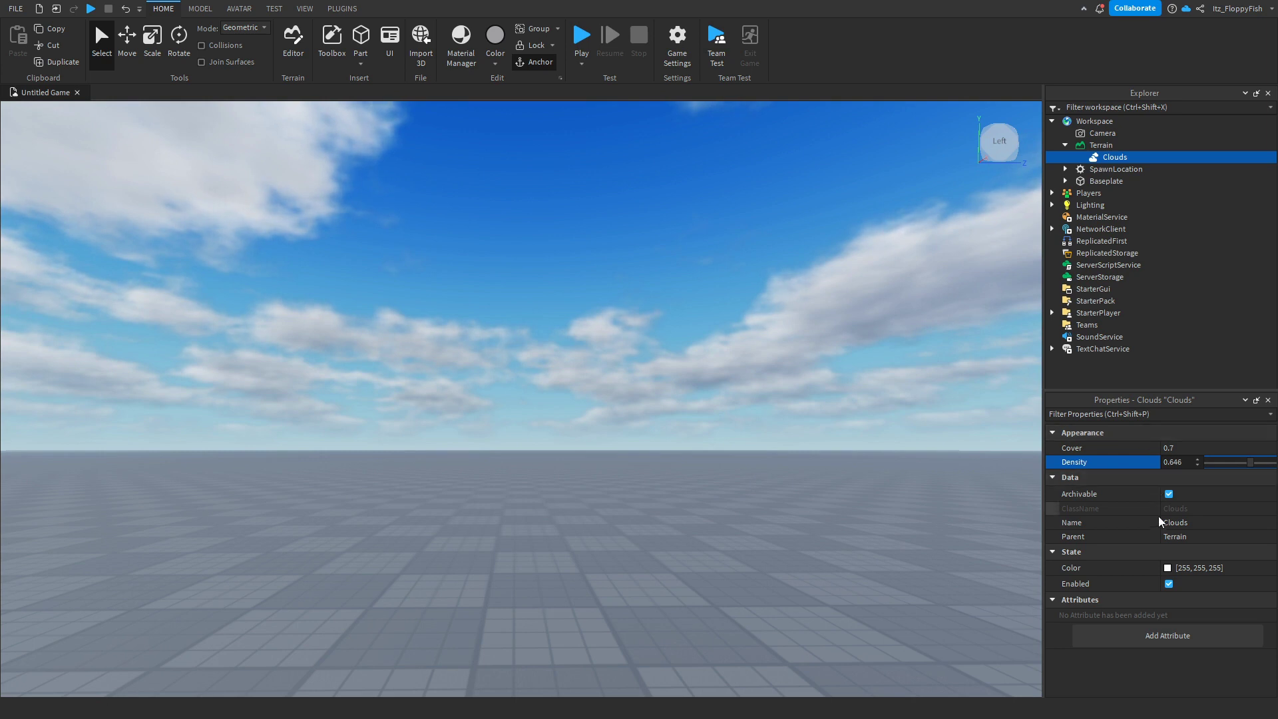
right_click_drag(815, 406, 815, 406)
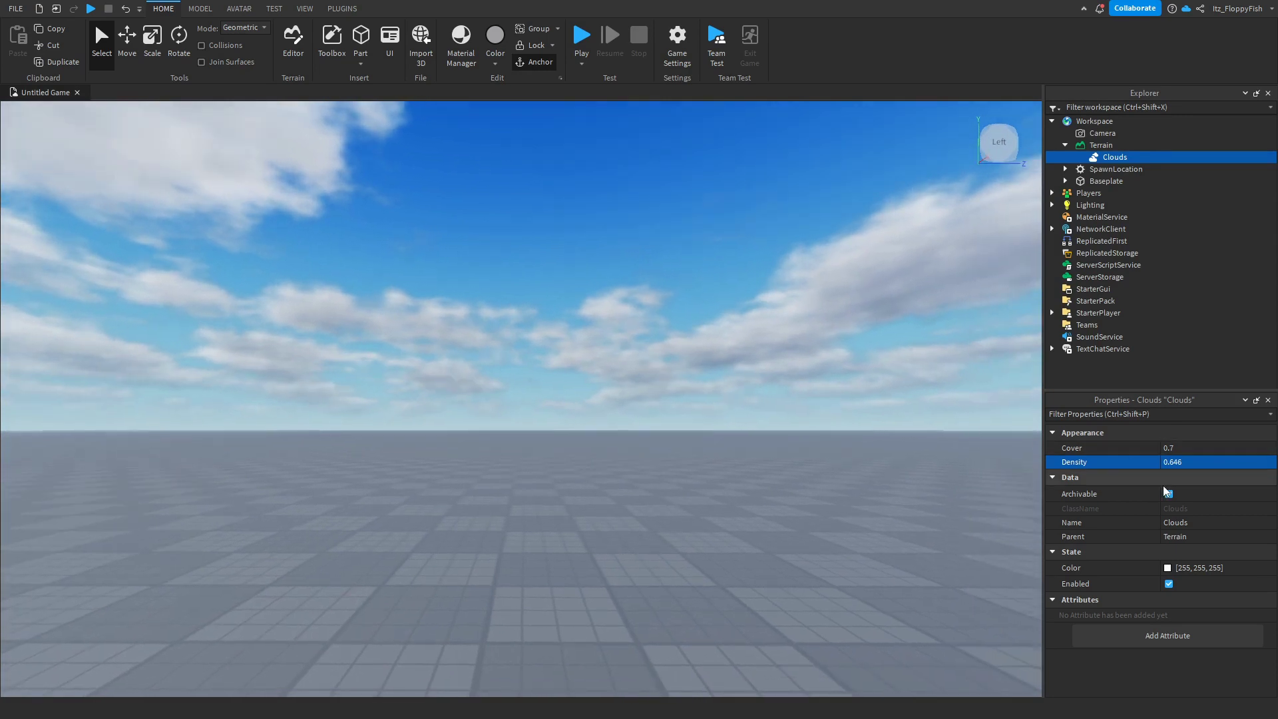
left_click(1174, 569)
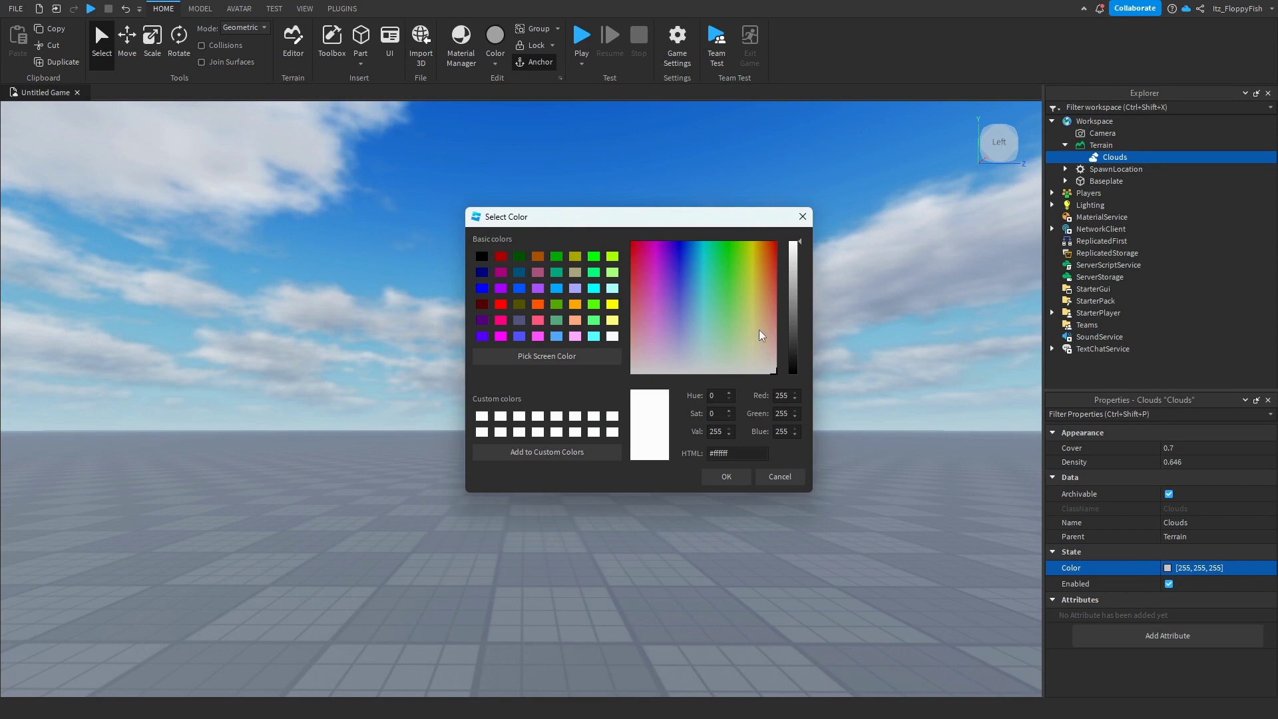
left_click_drag(759, 329, 632, 251)
left_click_drag(791, 362, 796, 386)
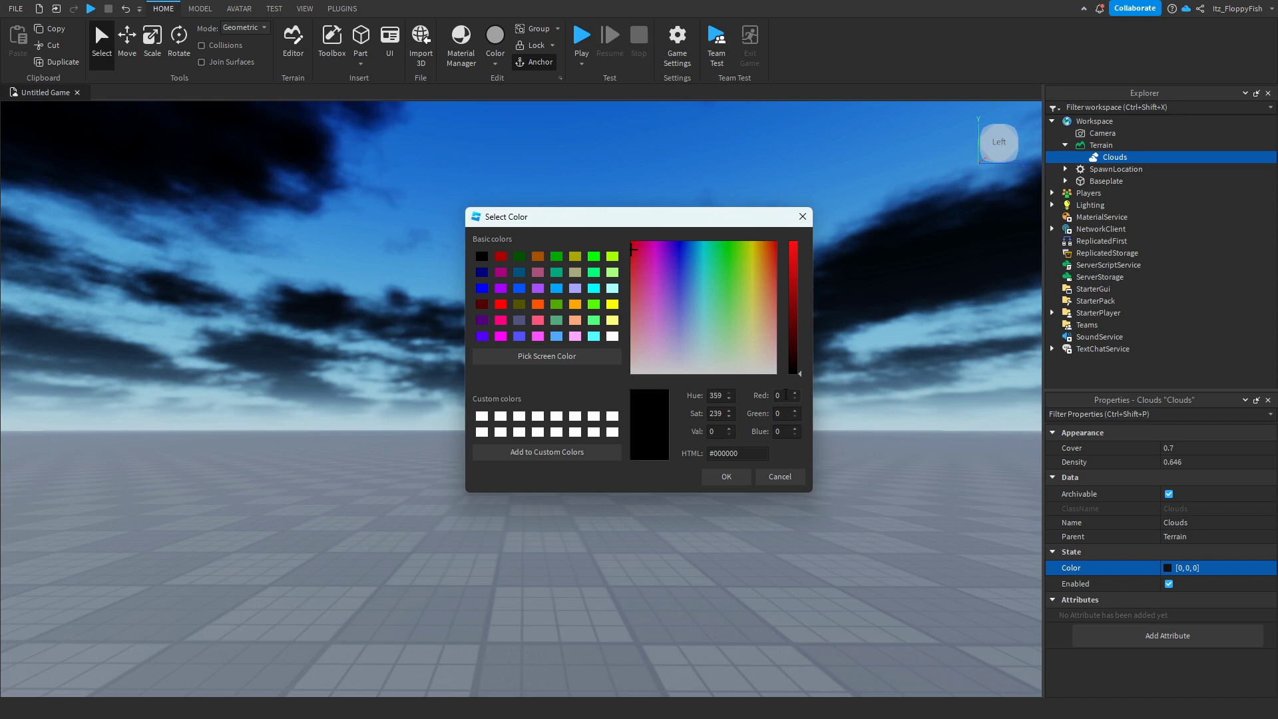
left_click_drag(678, 292, 680, 259)
left_click(794, 353)
left_click_drag(793, 352, 796, 242)
left_click_drag(712, 329, 783, 404)
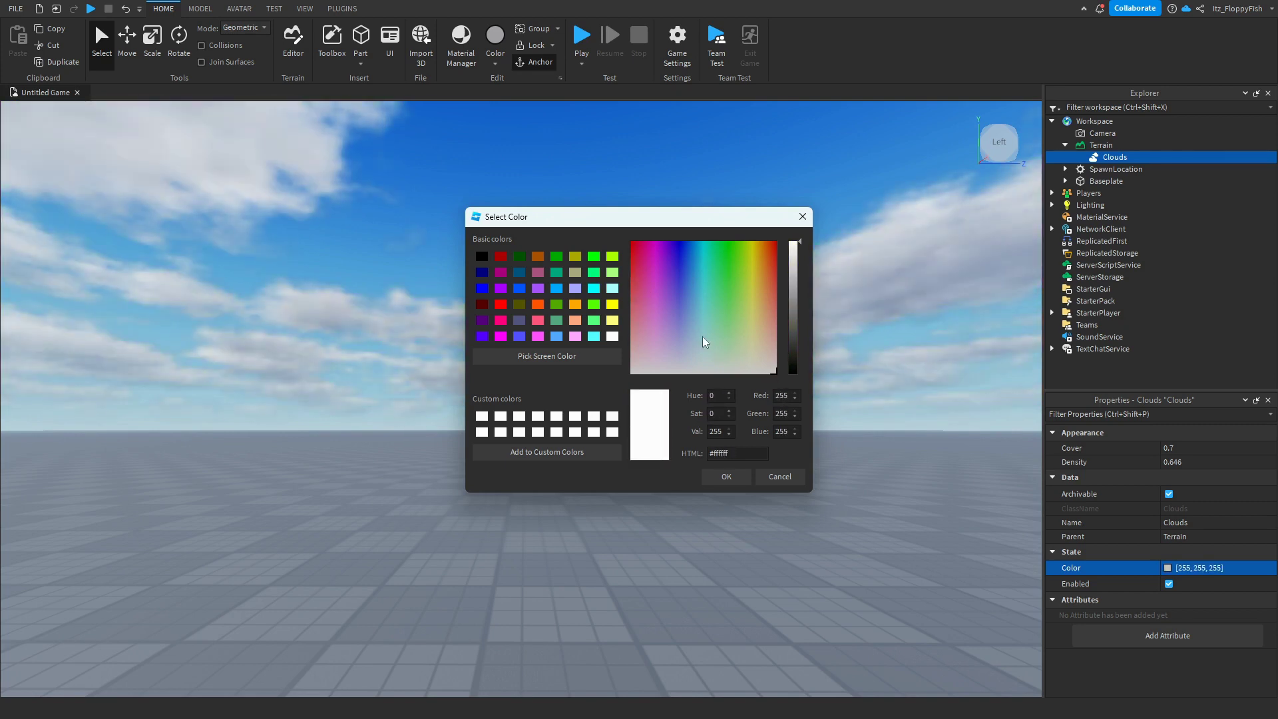
left_click(727, 478)
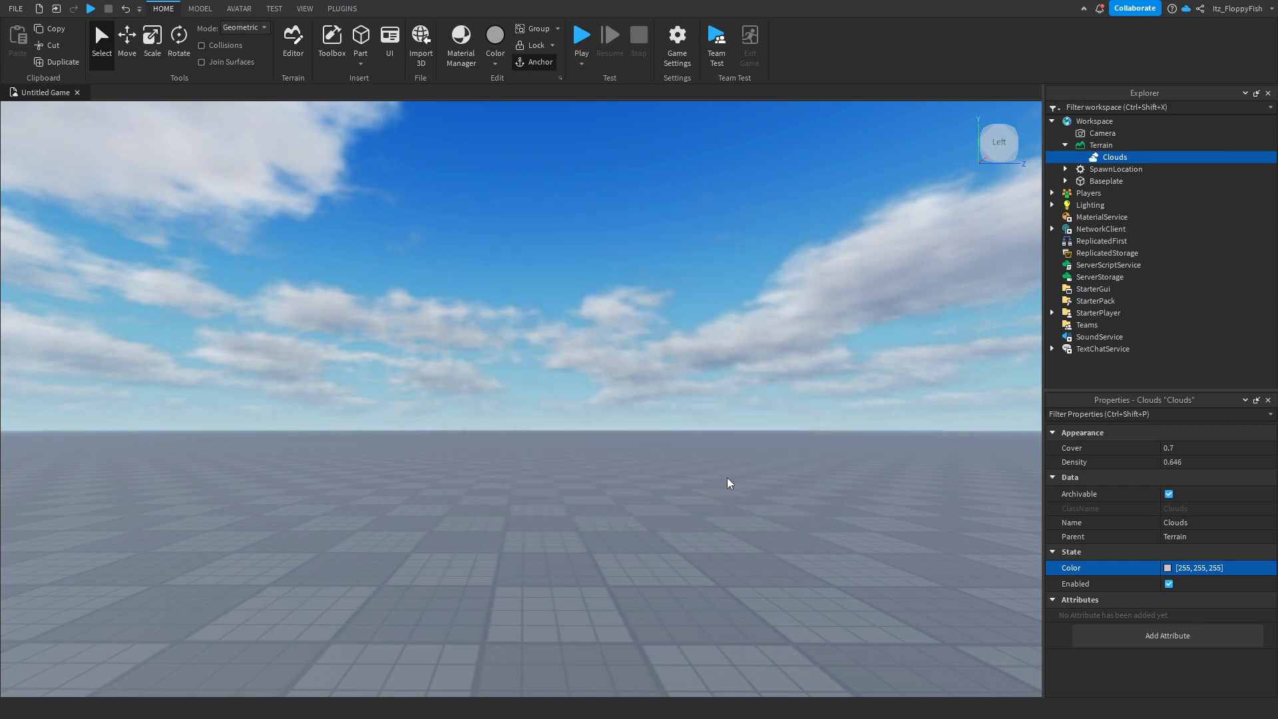
left_click(698, 481)
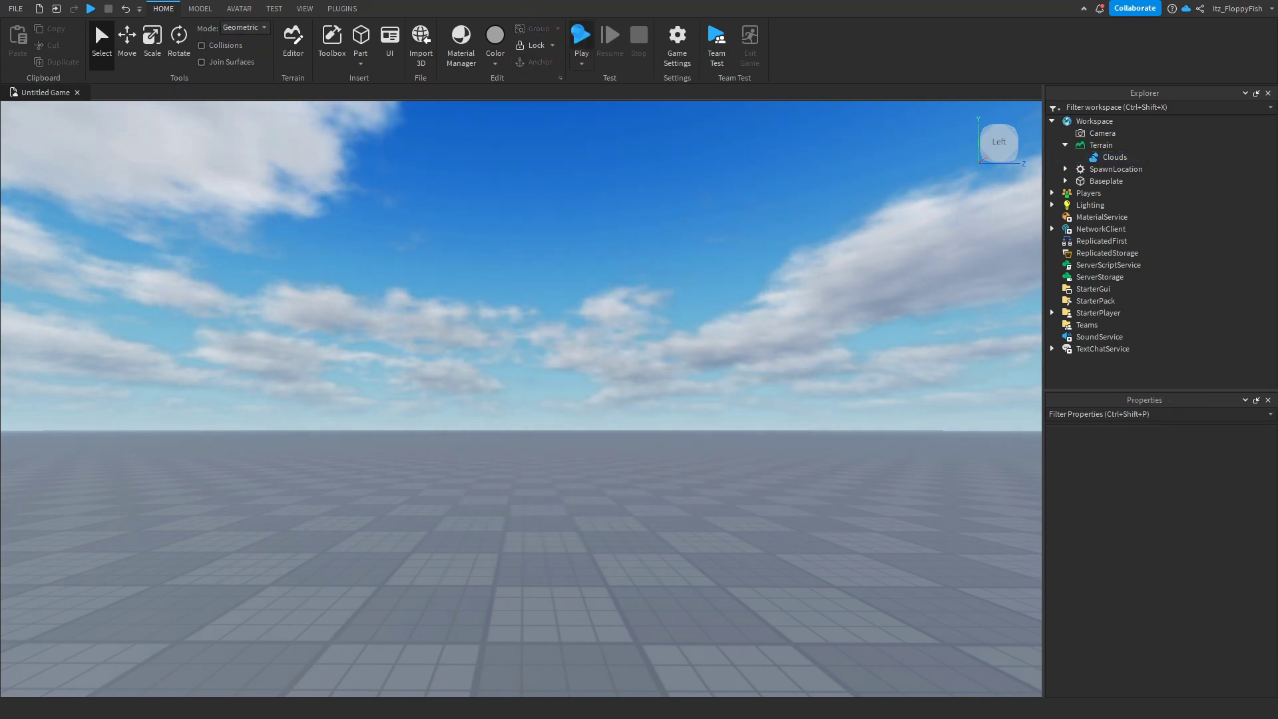
Start a Play test, zoom into first person and look up at the white clouds
left_click(582, 36)
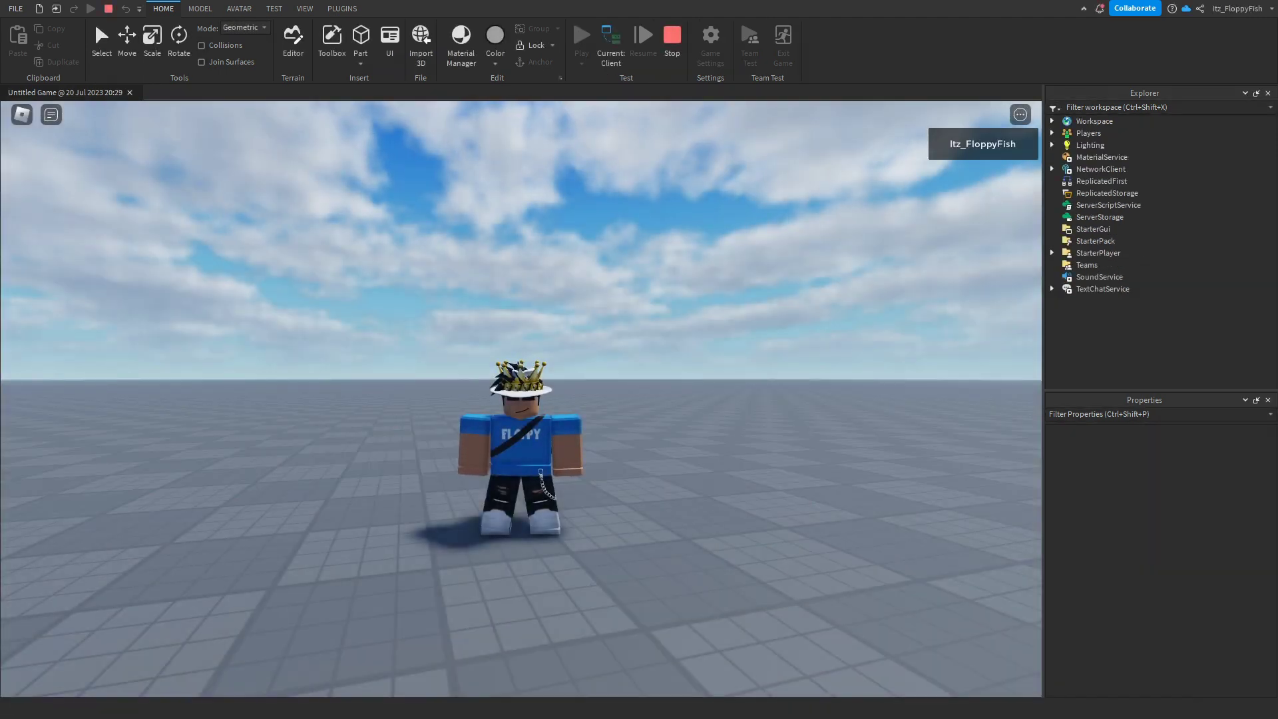
scroll(518, 369, "up", 5)
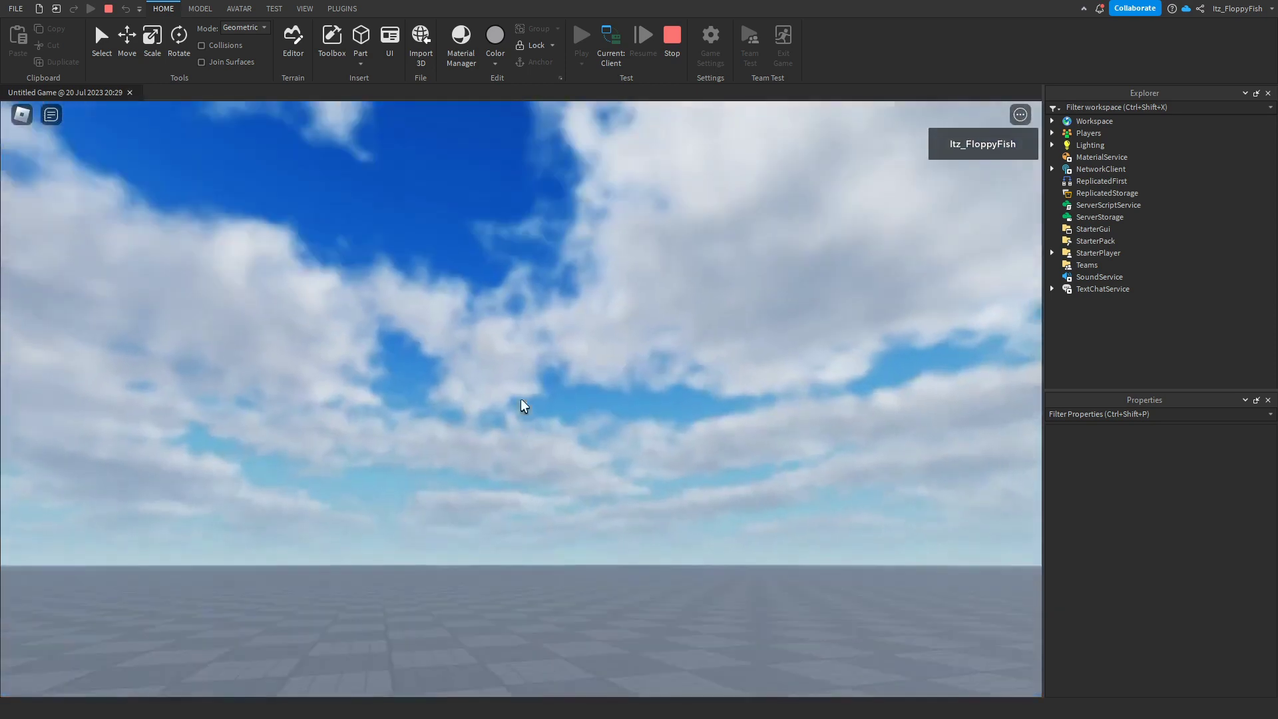
right_click_drag(521, 399, 521, 399)
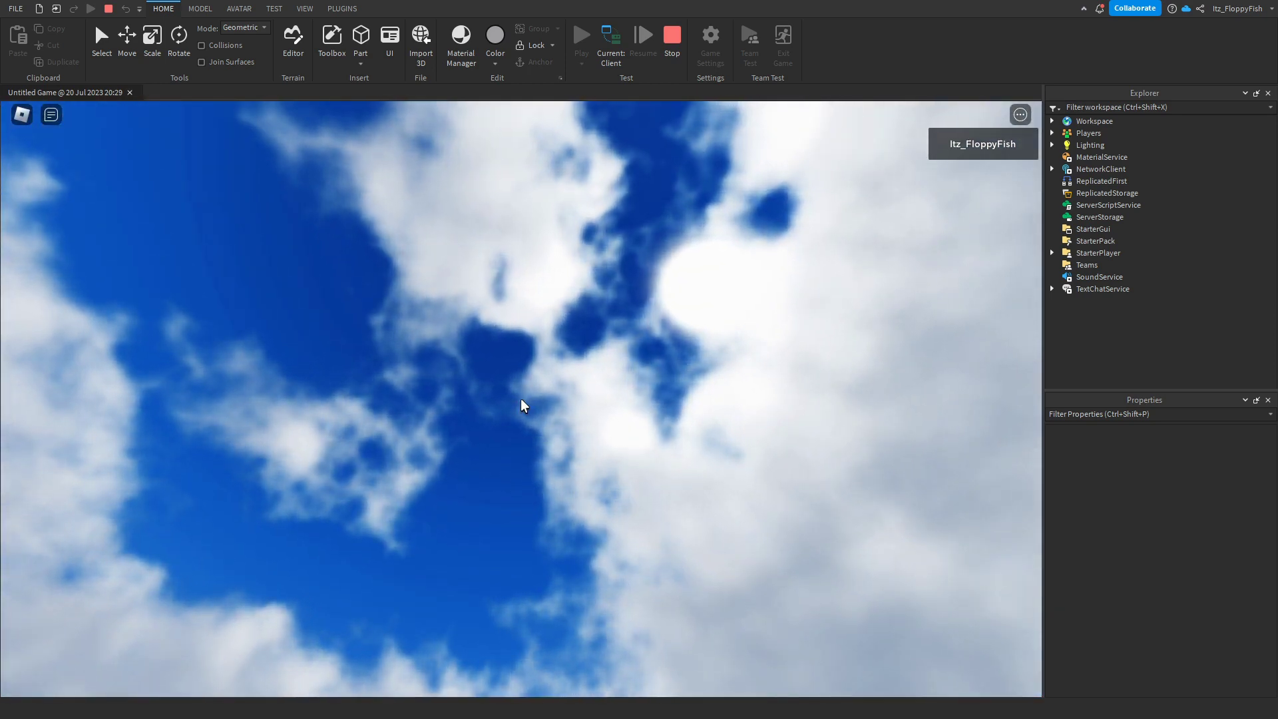
right_click_drag(520, 405, 521, 400)
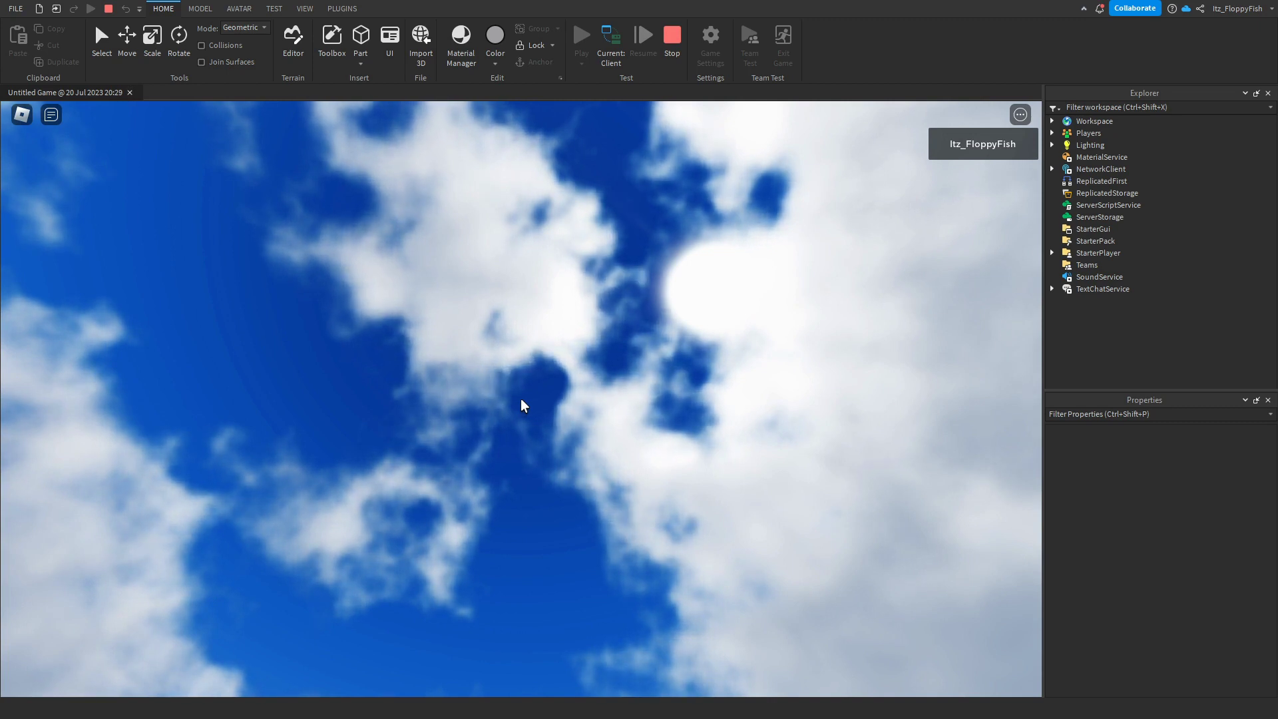
Stop the play test with Shift+F5 to return to edit mode
key("shift+F5")
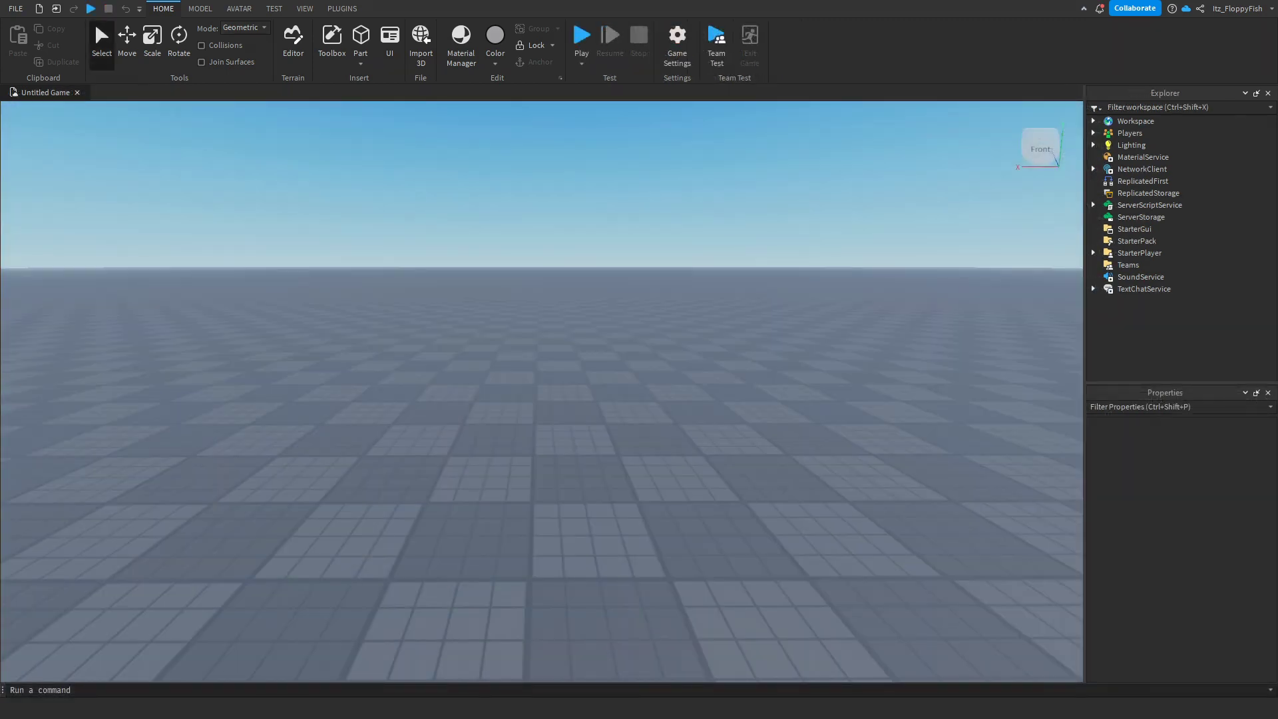